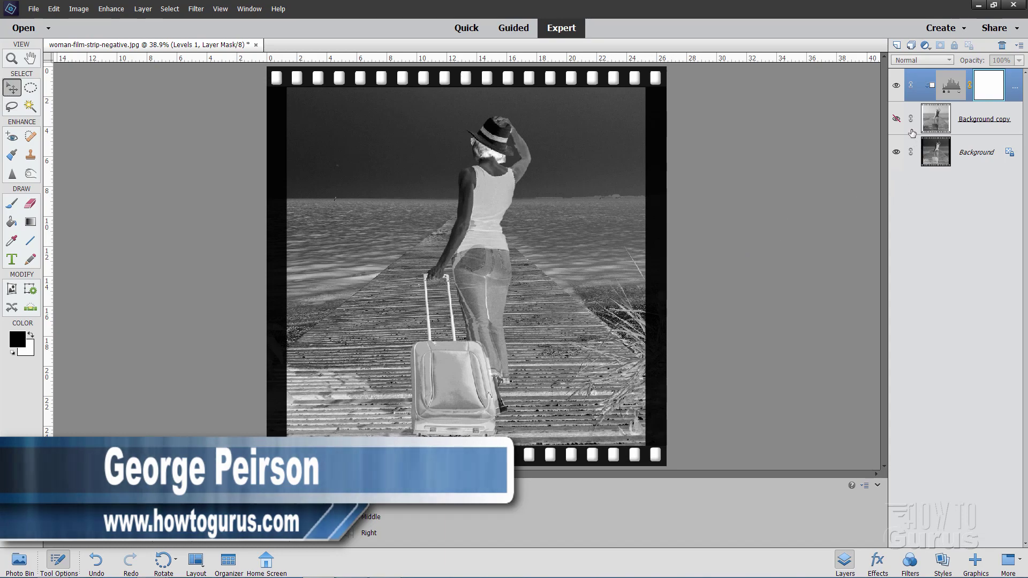
Step: Toggle the Background copy layer's visibility to compare the negative and positive, leaving the positive showing
click(895, 118)
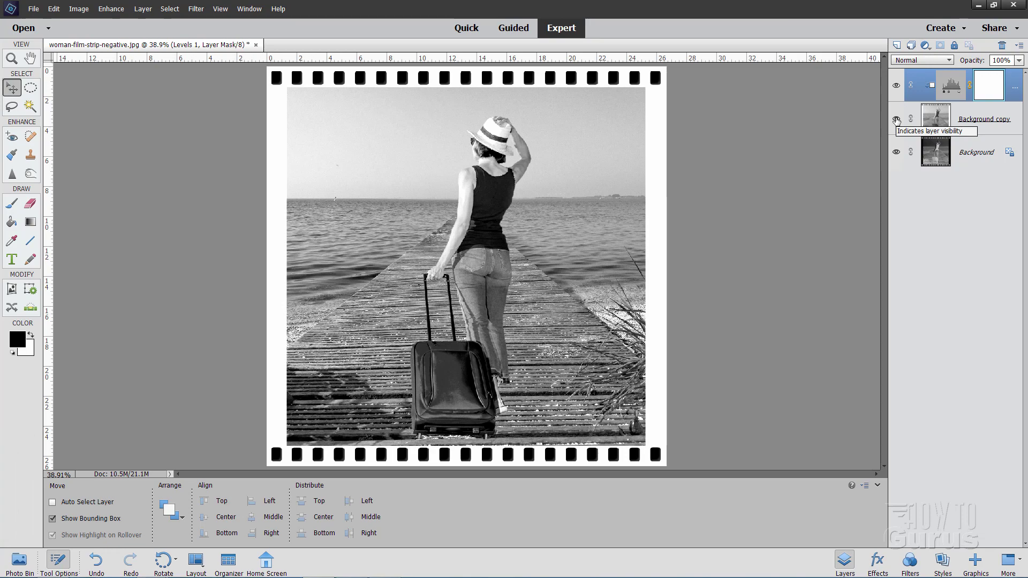
click(897, 119)
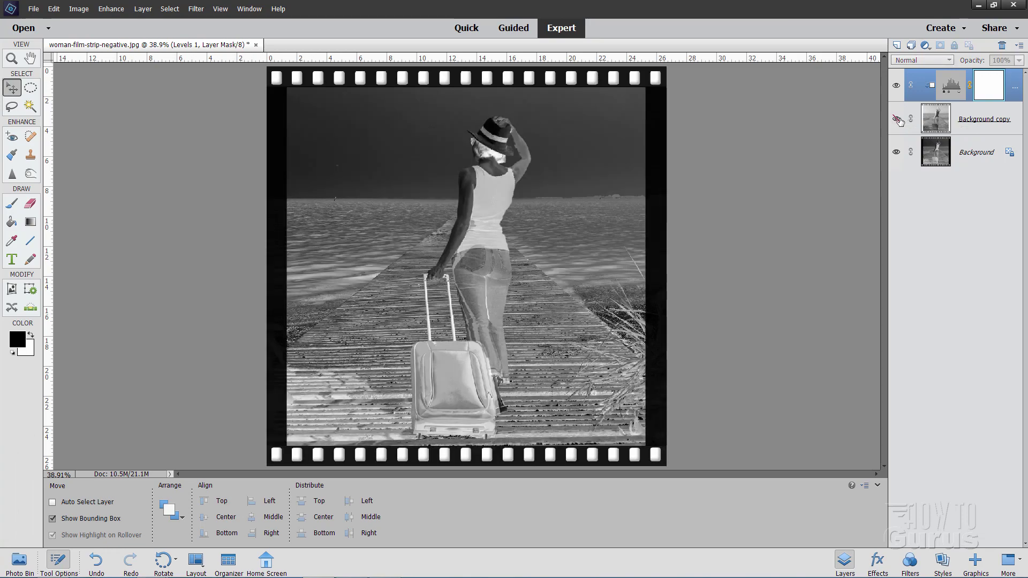
click(896, 118)
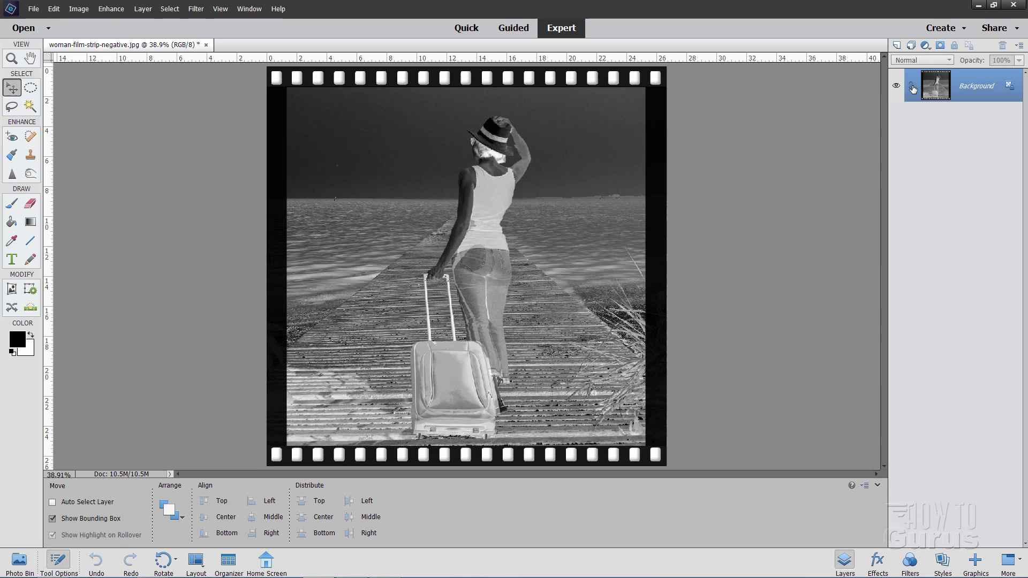
Step: Duplicate the Background layer as Background copy, then toggle its visibility off and on to check it
right_click(982, 90)
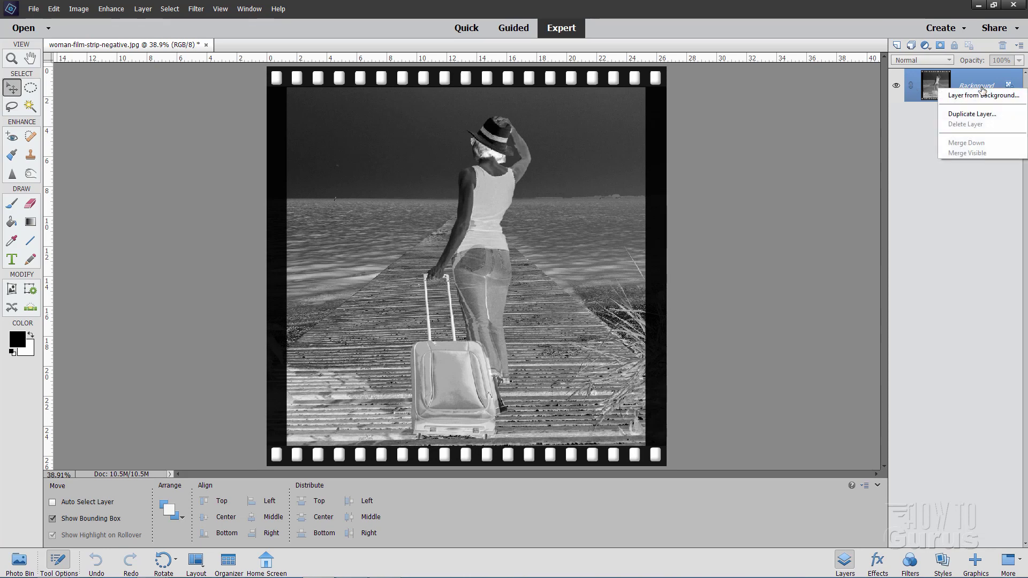
click(969, 113)
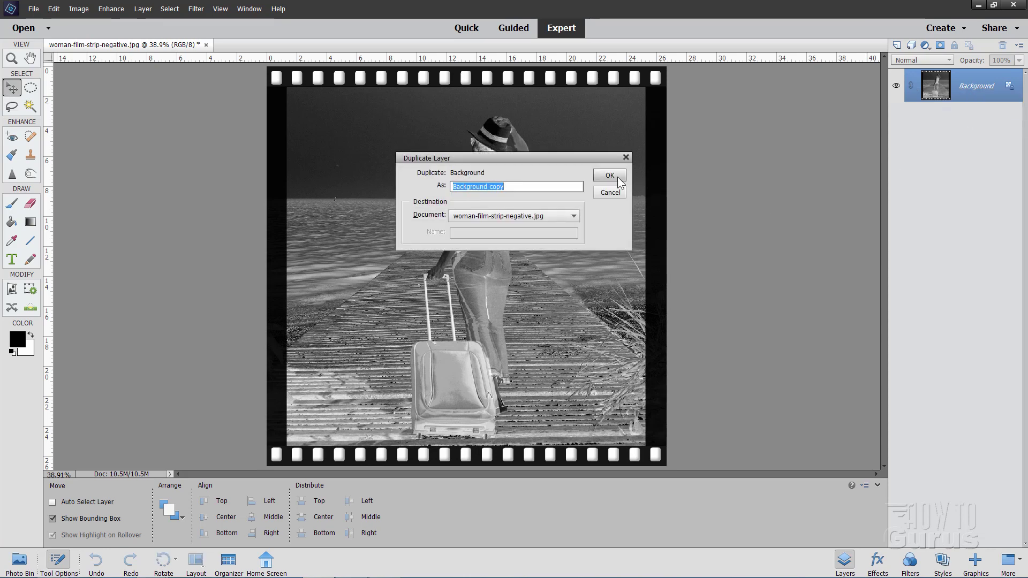
click(617, 176)
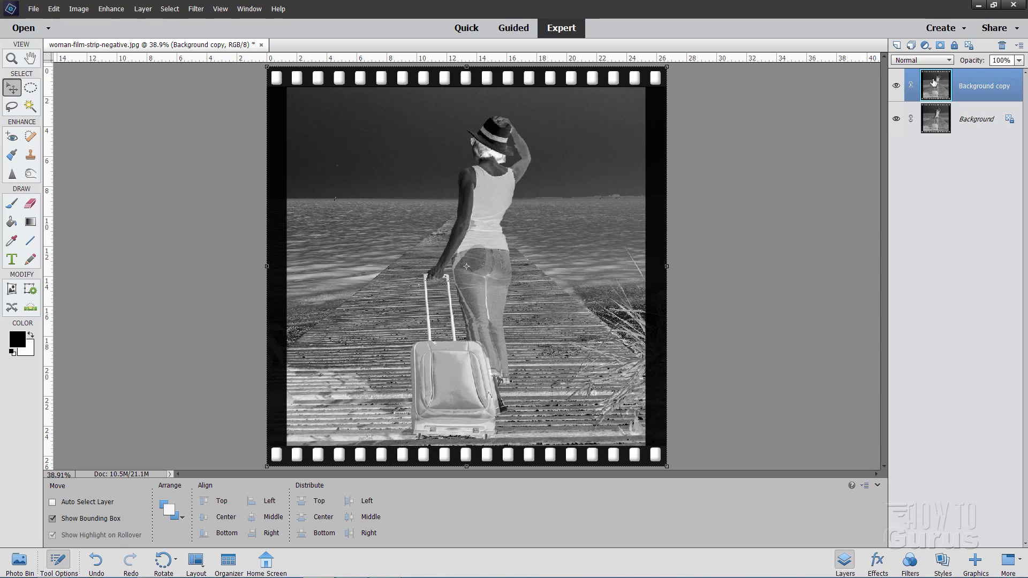
click(896, 86)
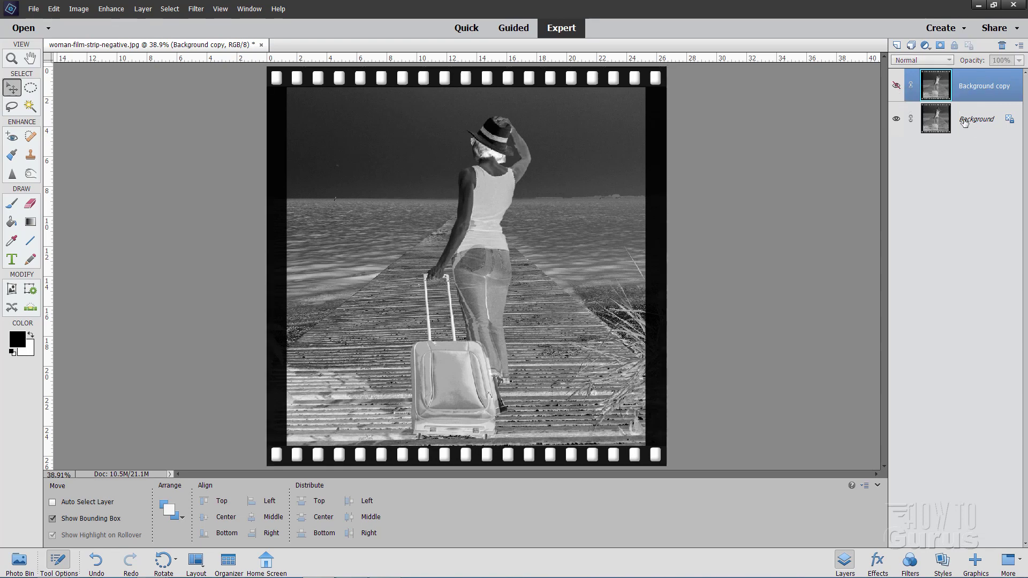
click(895, 86)
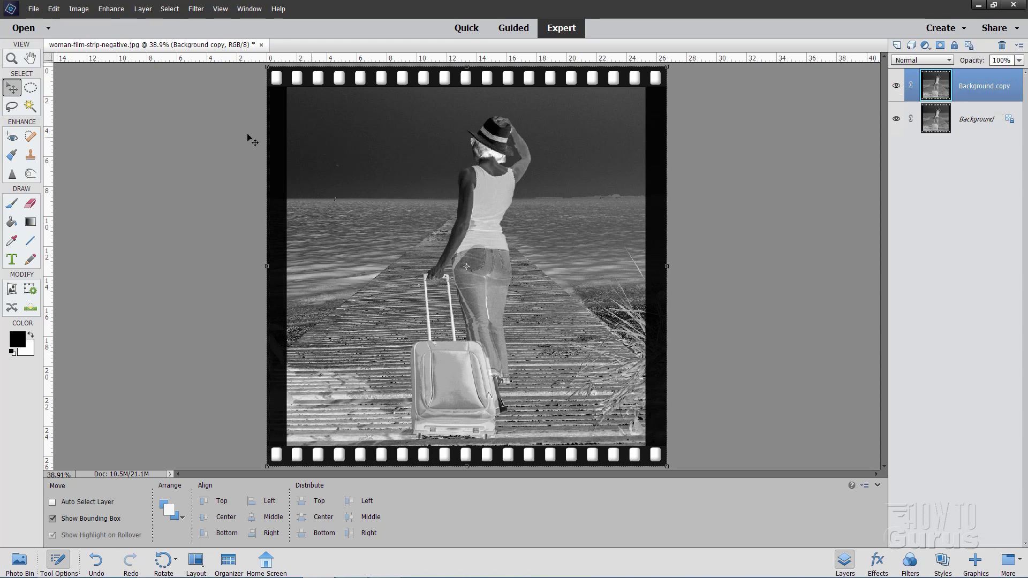
Step: Apply Filter > Adjustments > Invert to Background copy, turning the negative into a positive
click(196, 9)
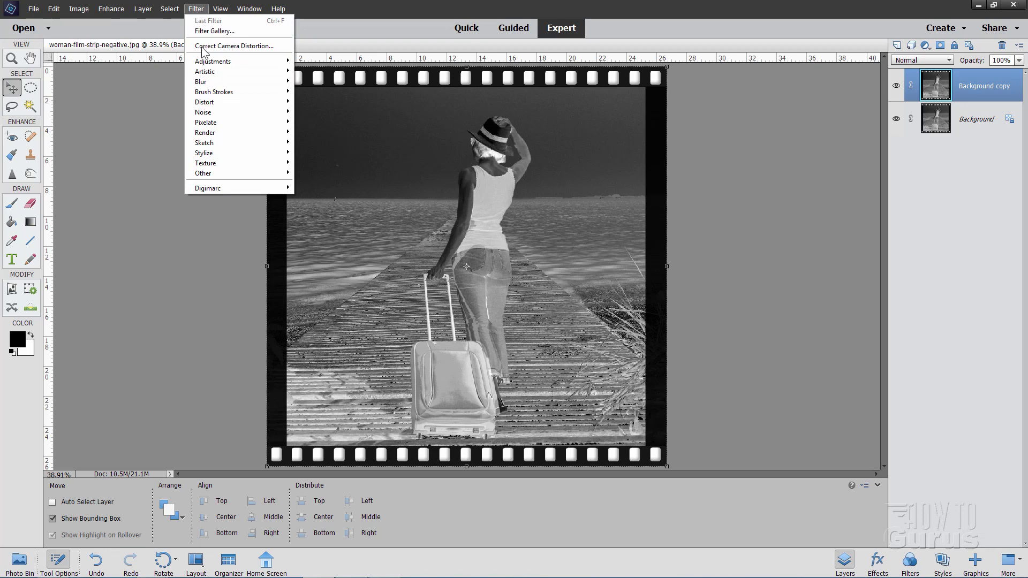
mouse_move(214, 62)
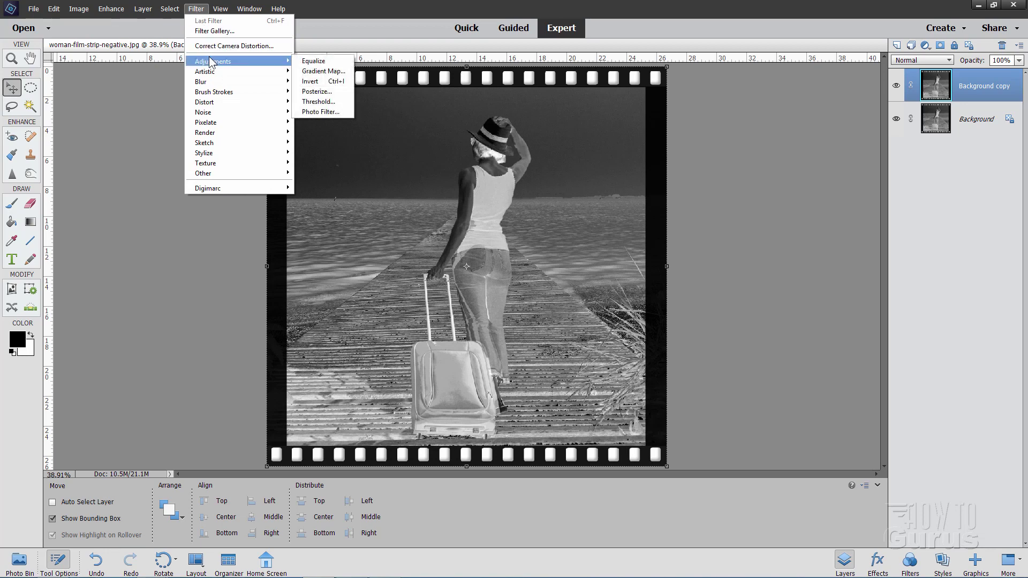
click(313, 81)
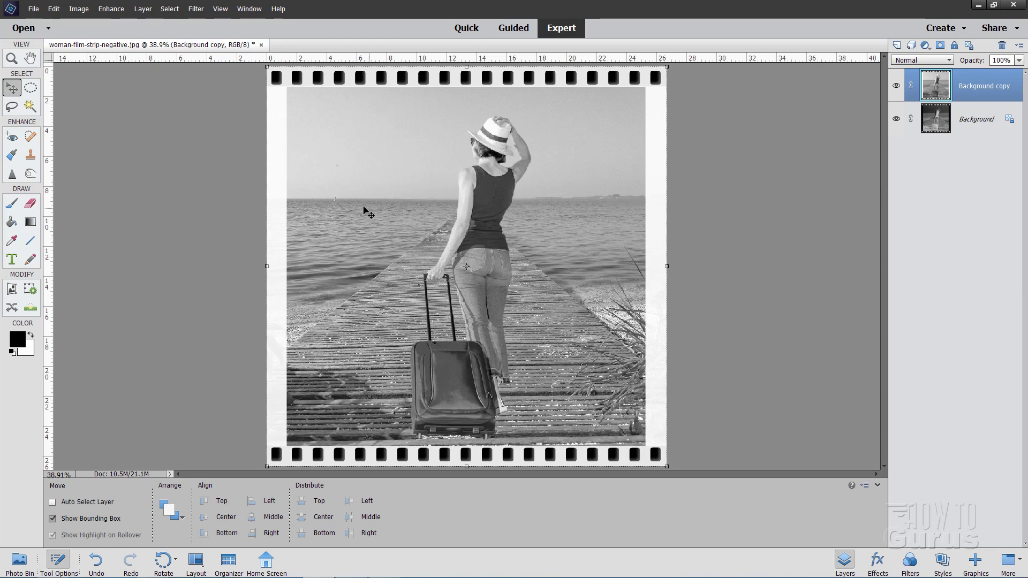
Step: Add a Levels adjustment layer clipped to the Background copy below it
click(142, 8)
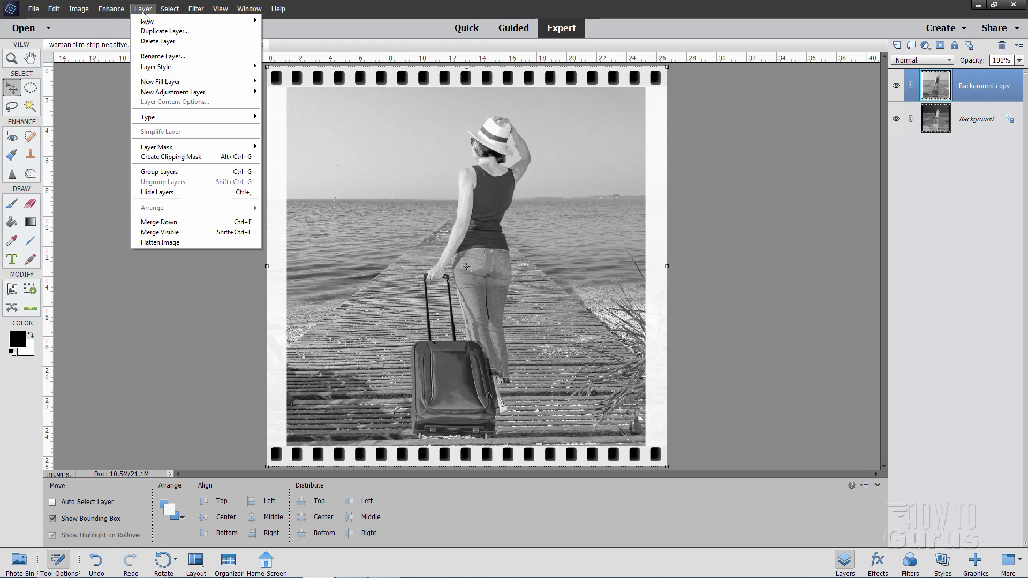
mouse_move(193, 91)
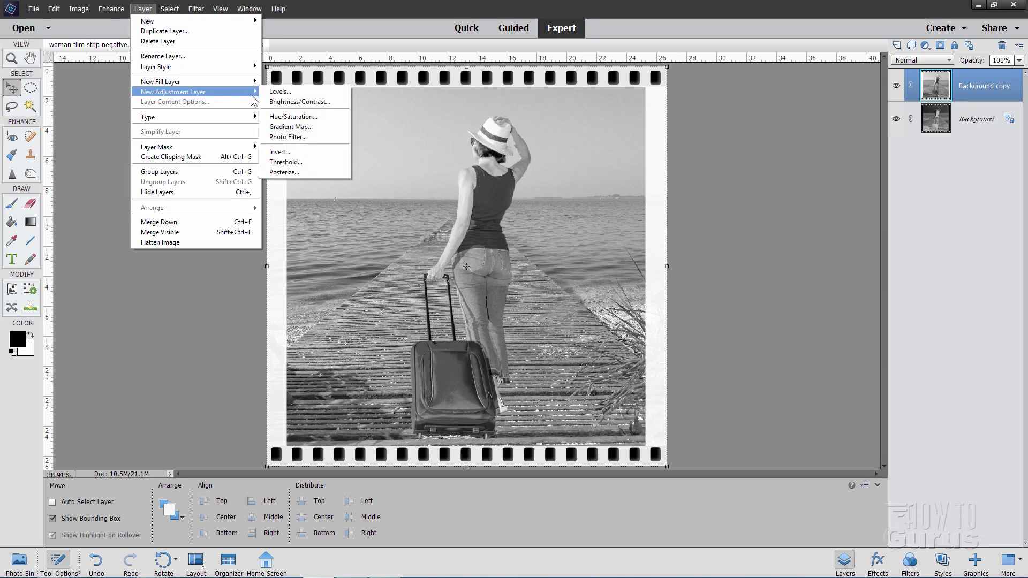
click(281, 95)
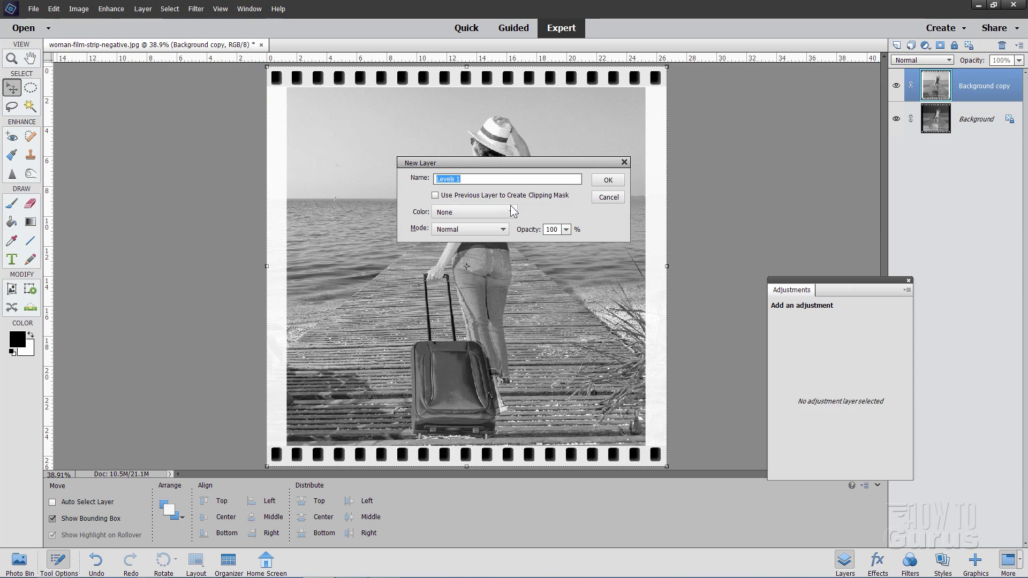
click(435, 195)
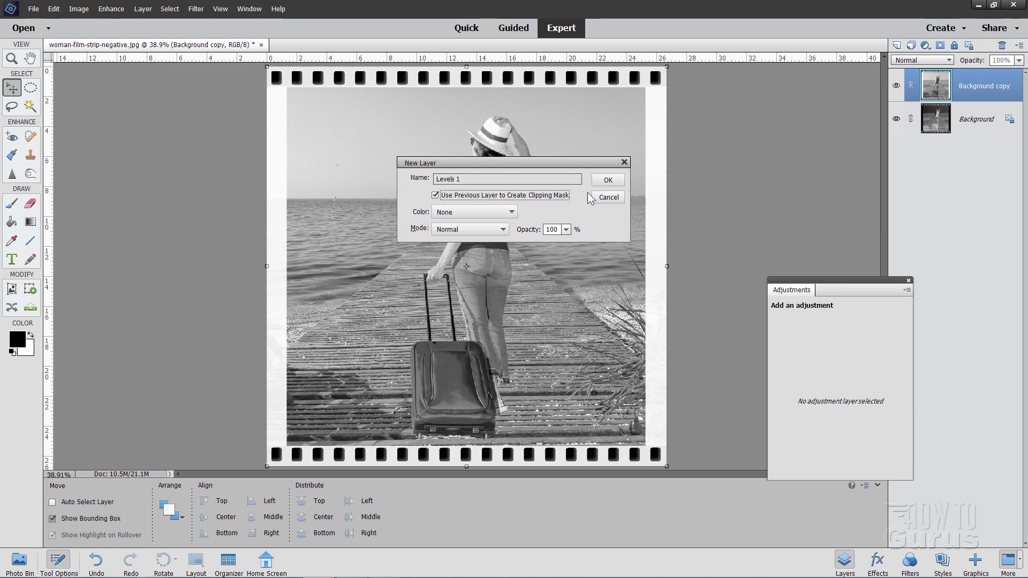
click(608, 181)
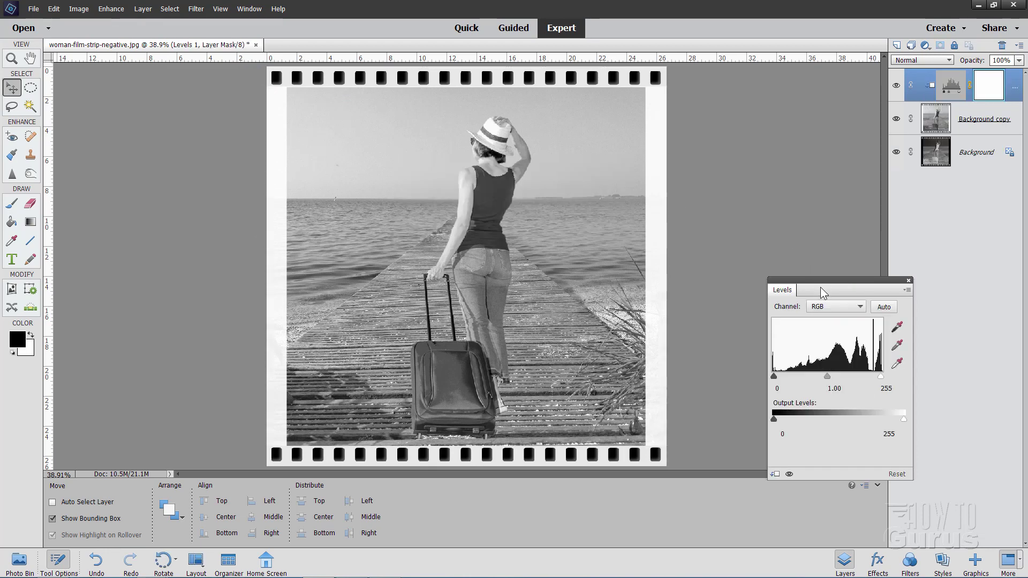
Step: Set the Levels input sliders to 13 for black and 250 for white
drag(814, 283, 771, 209)
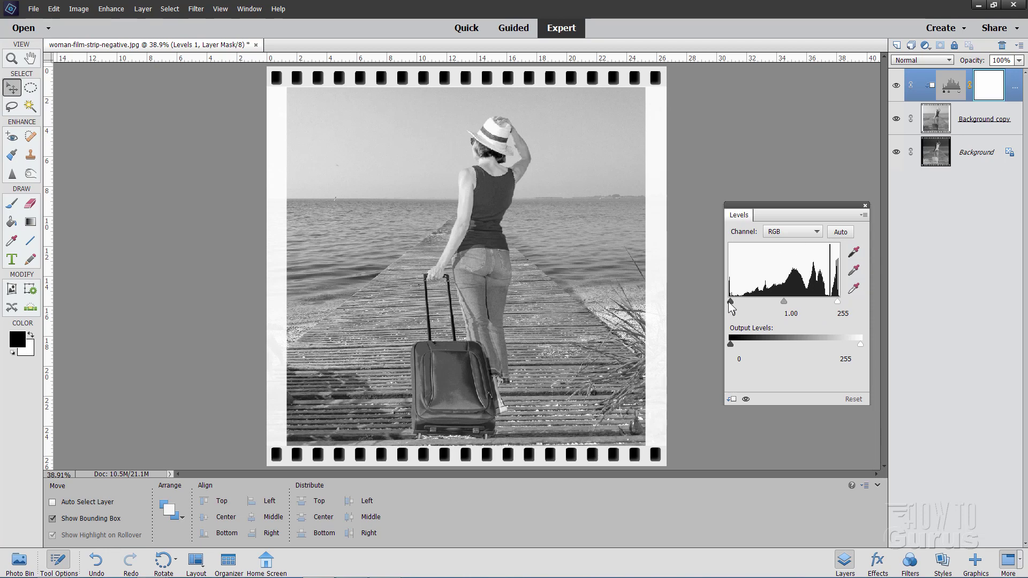
drag(731, 303, 739, 304)
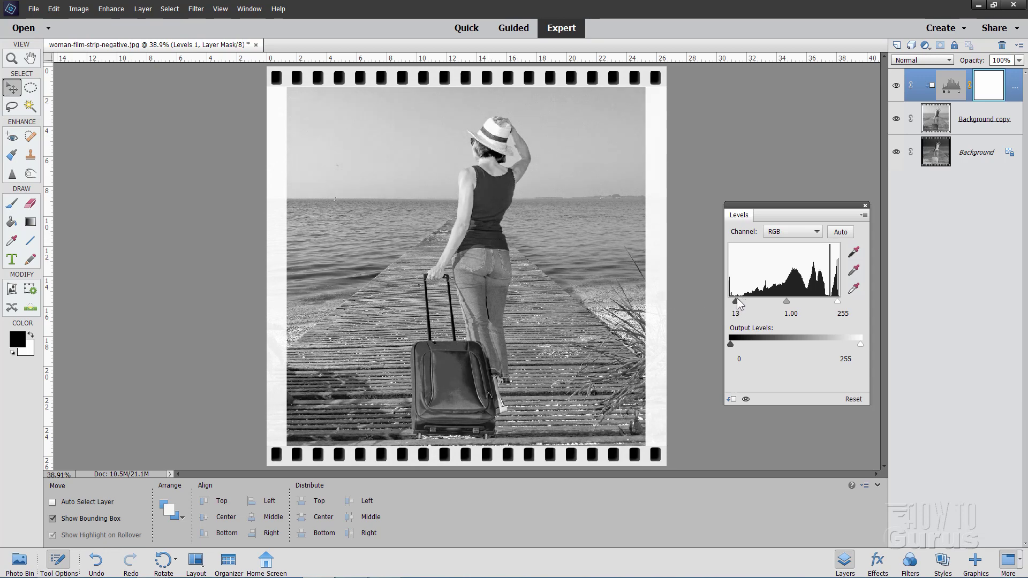
mouse_move(737, 304)
mouse_down()
mouse_move(762, 304)
mouse_move(717, 307)
mouse_up()
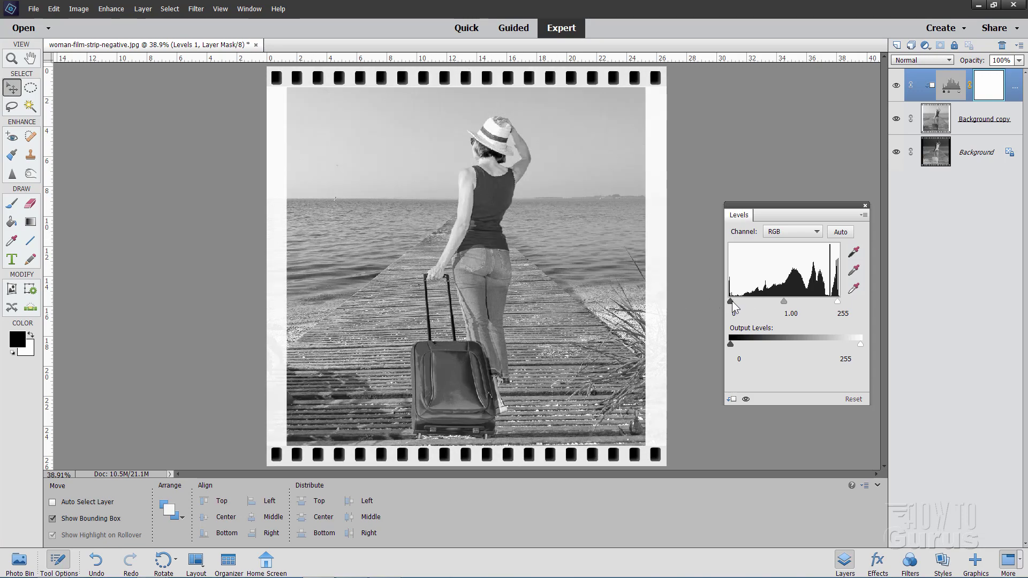
drag(731, 305, 738, 305)
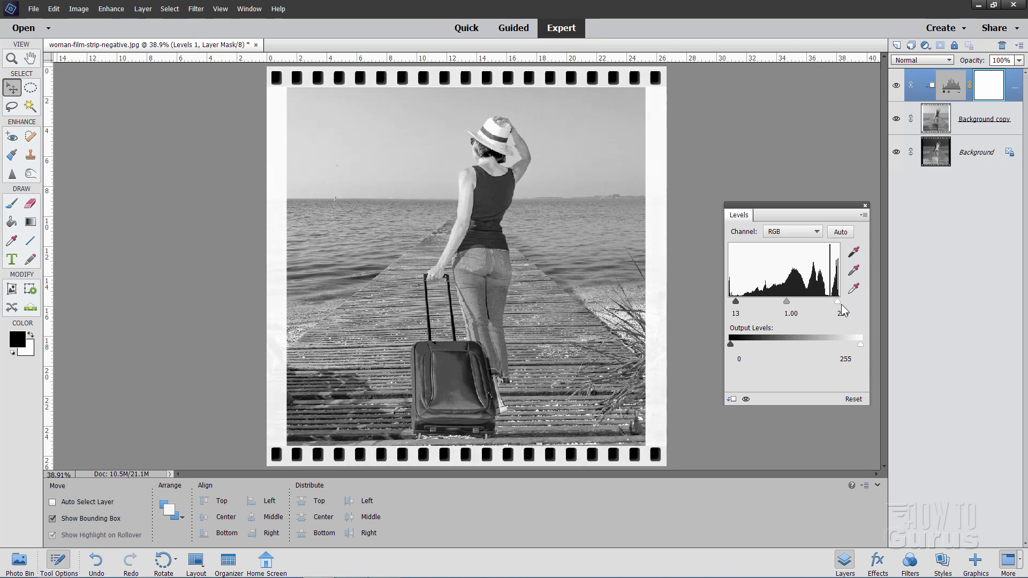
drag(838, 307, 832, 307)
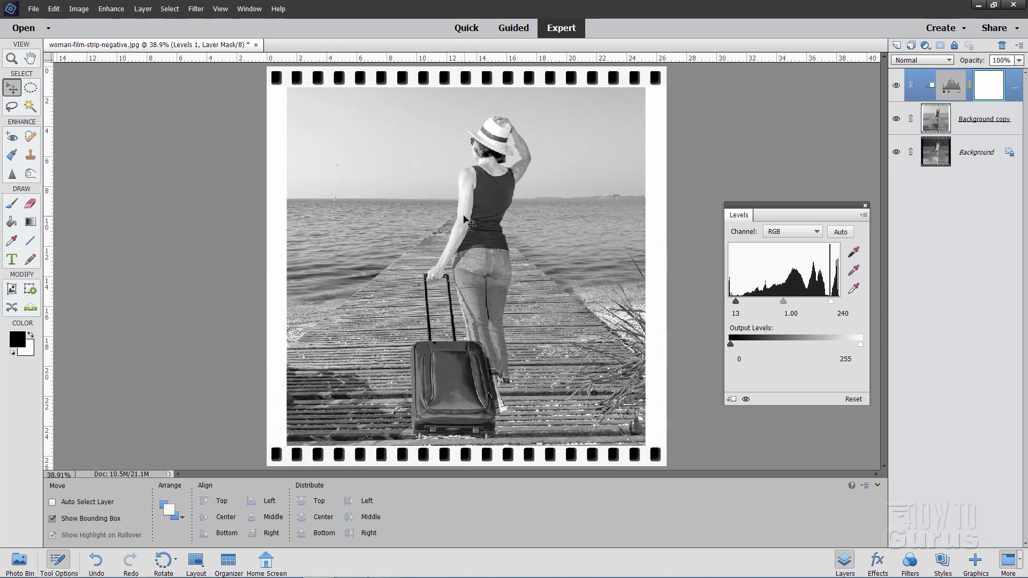
mouse_move(830, 300)
mouse_down()
mouse_move(819, 304)
mouse_move(835, 305)
mouse_up()
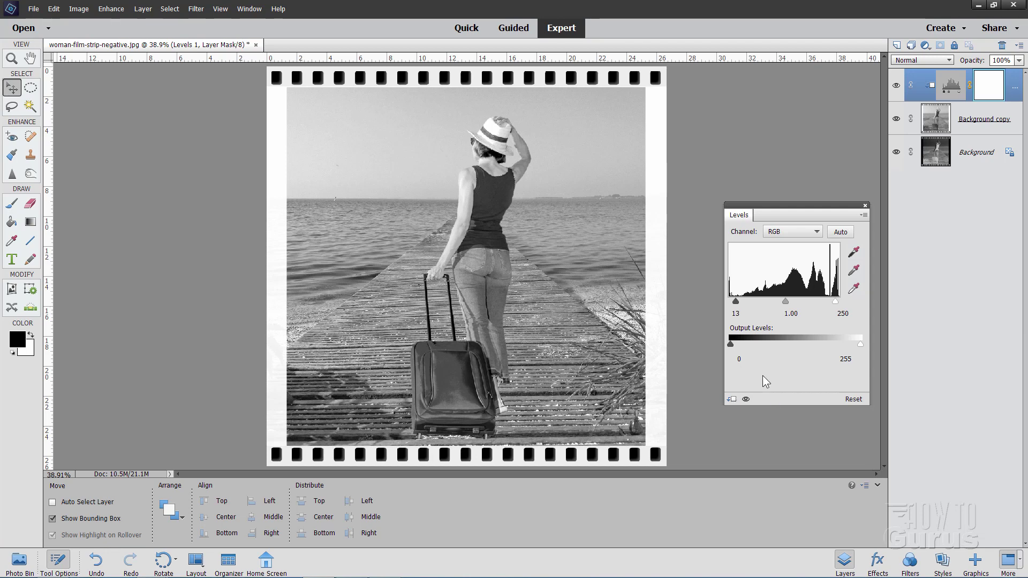
Step: Toggle Levels on and off to compare, leave it on, close its settings, and select Background
click(745, 400)
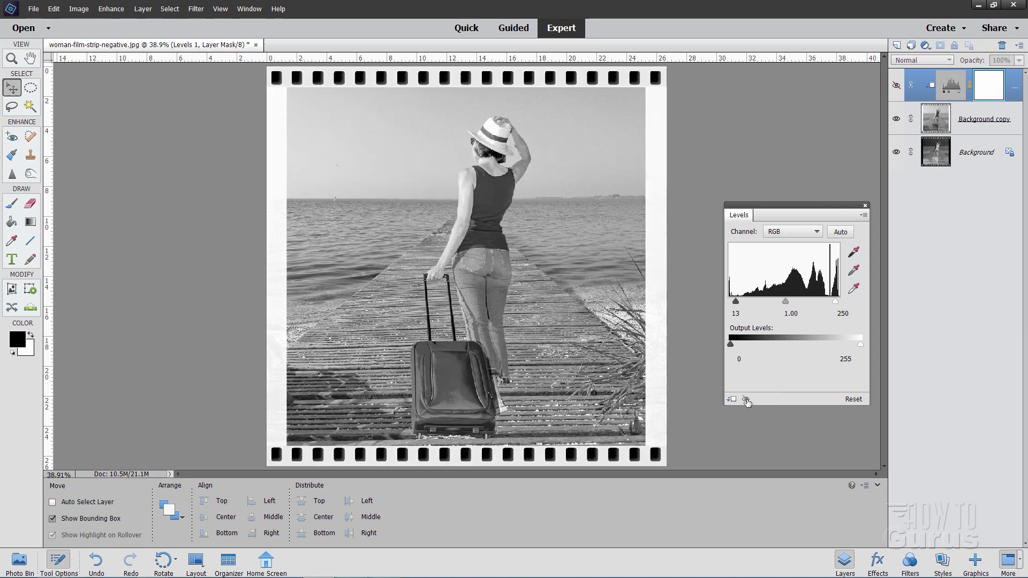
click(746, 399)
click(746, 399)
click(746, 400)
click(745, 399)
click(745, 399)
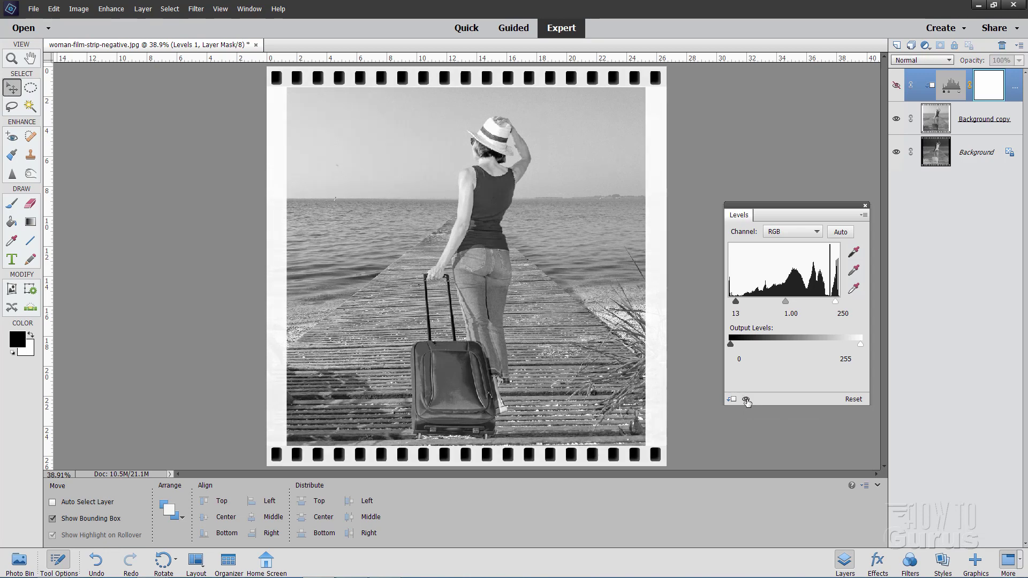
click(746, 400)
click(745, 399)
click(864, 206)
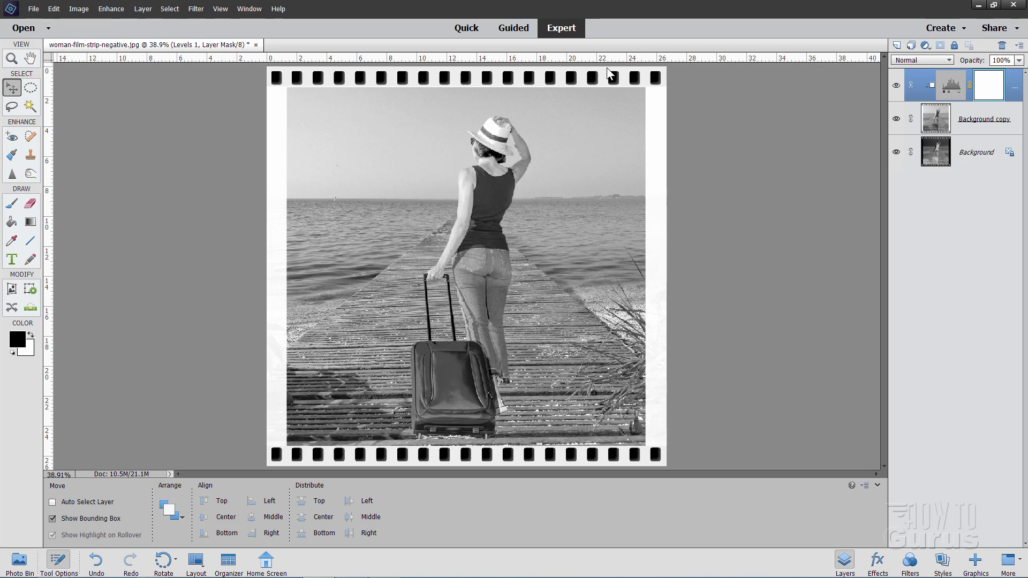
click(952, 155)
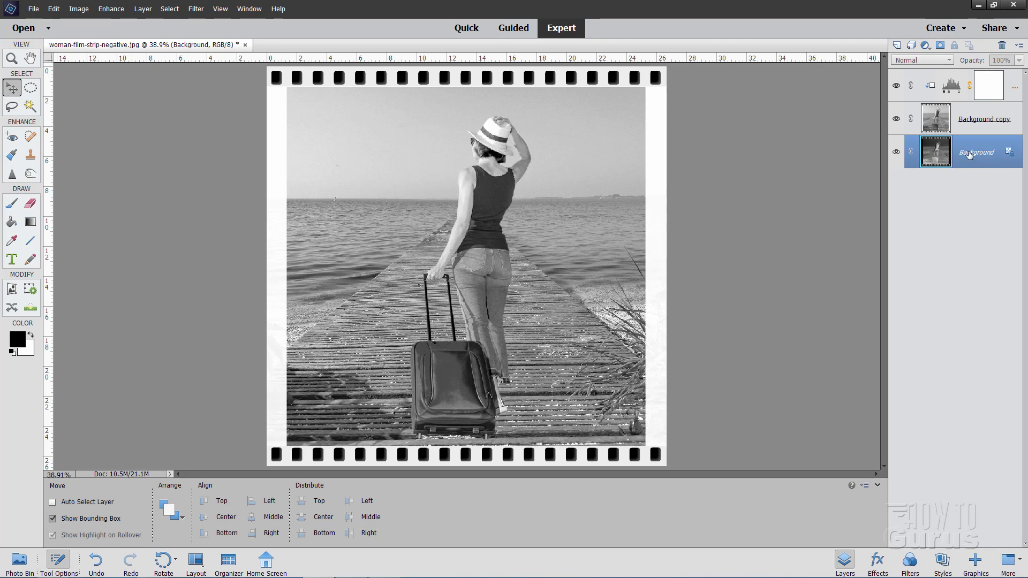
Step: Duplicate Background as Background copy 2 and drag it to the top of the layer stack
right_click(973, 158)
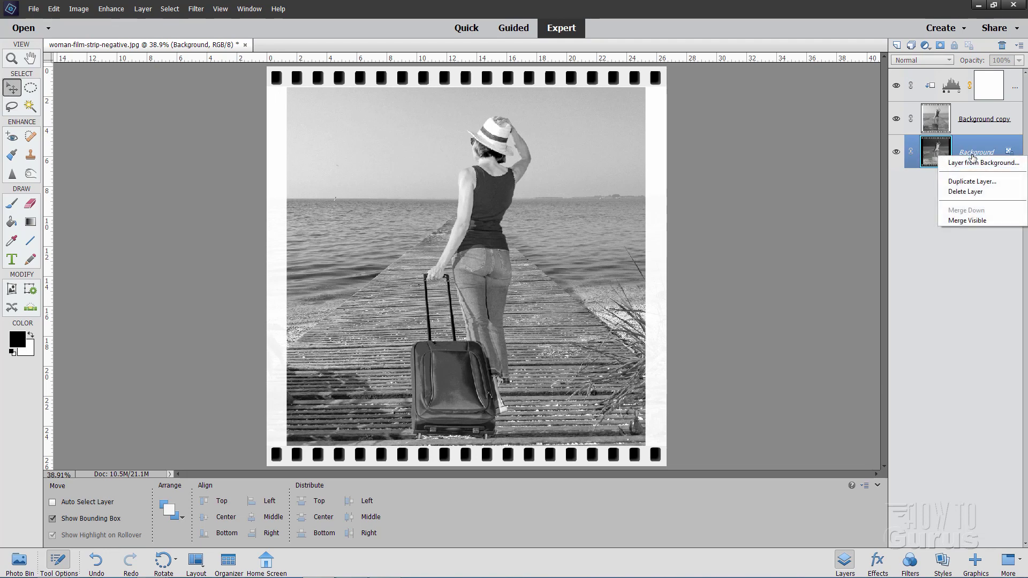
click(967, 182)
click(609, 176)
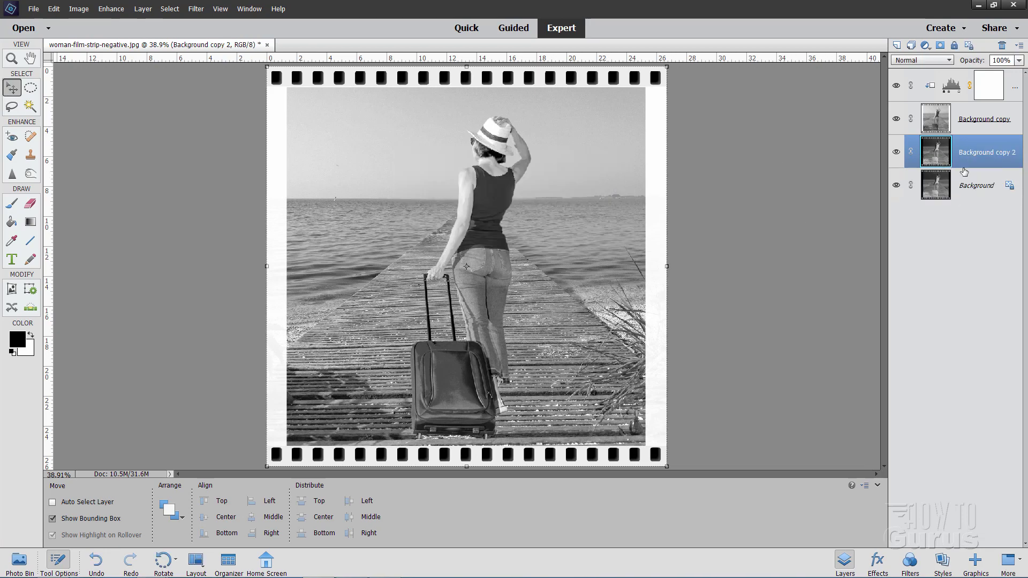
drag(973, 152, 966, 81)
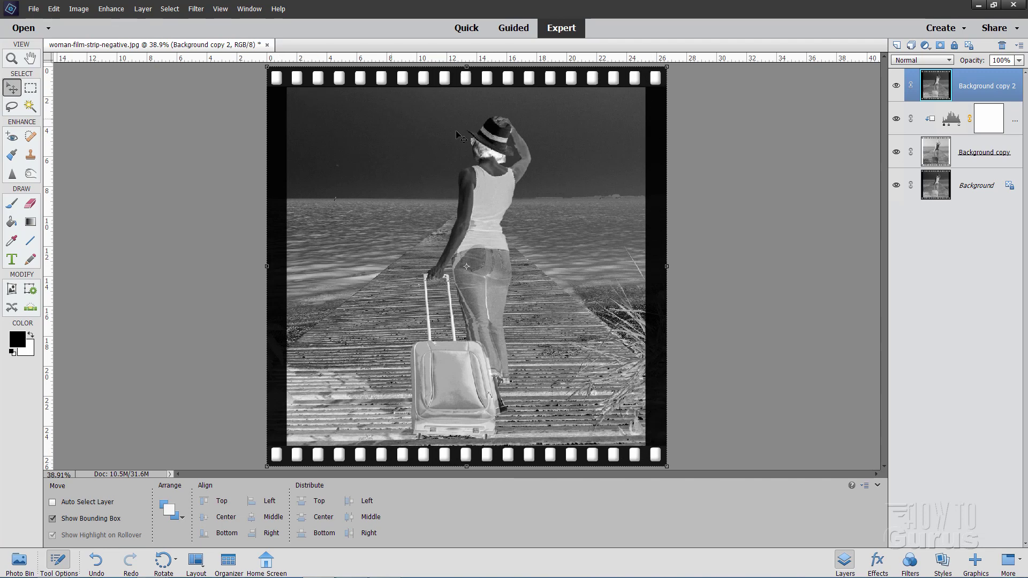
Step: Zoom in on the top sprocket holes, switch to the Move tool, and check that Snap To Guides is on
key(z)
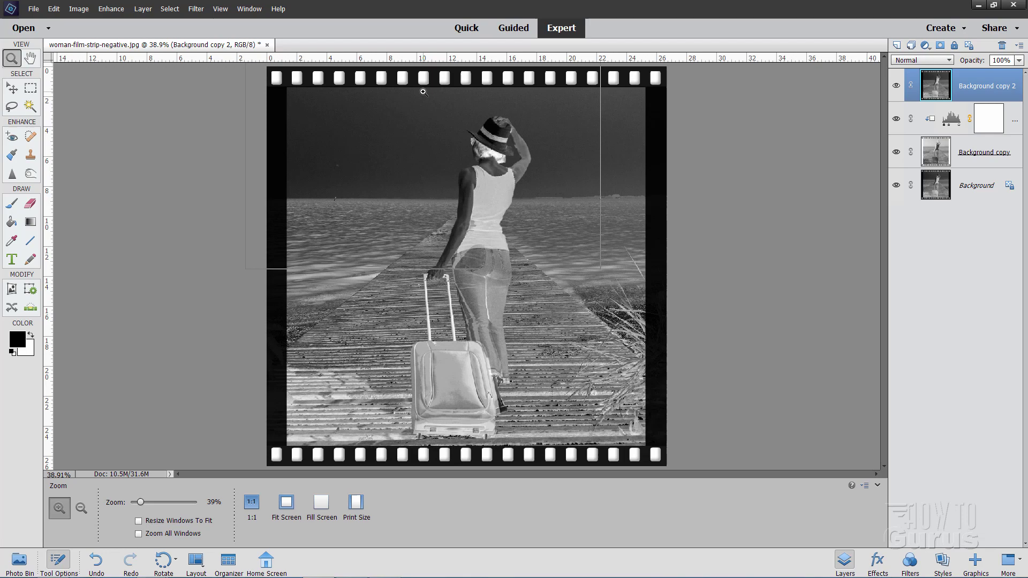
drag(423, 92, 457, 188)
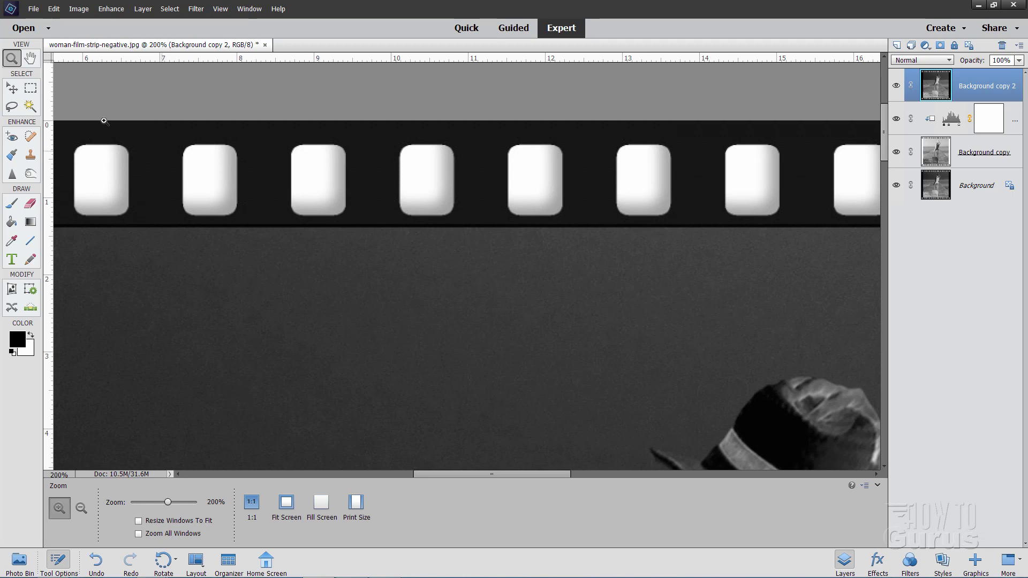
click(12, 88)
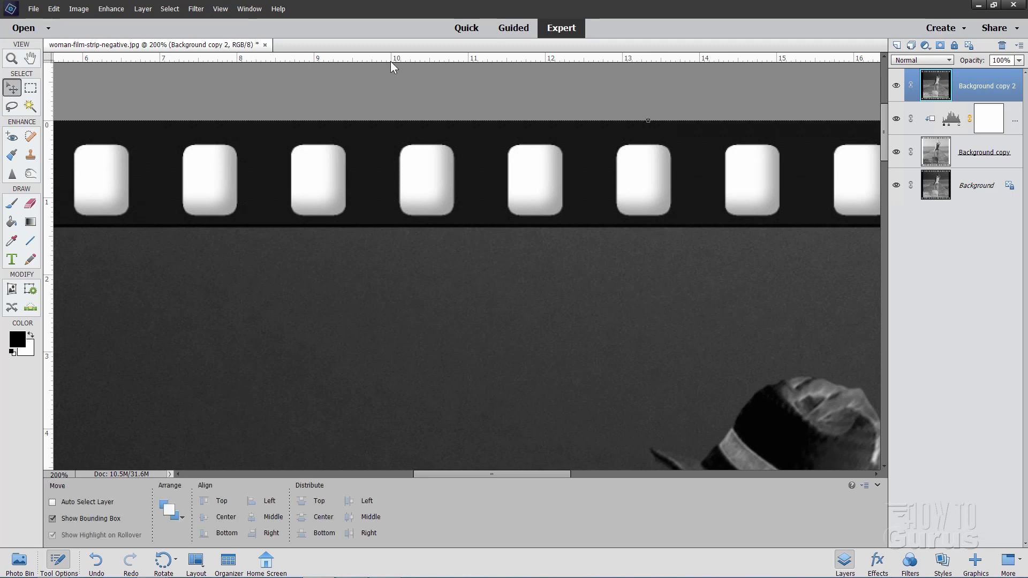
click(219, 9)
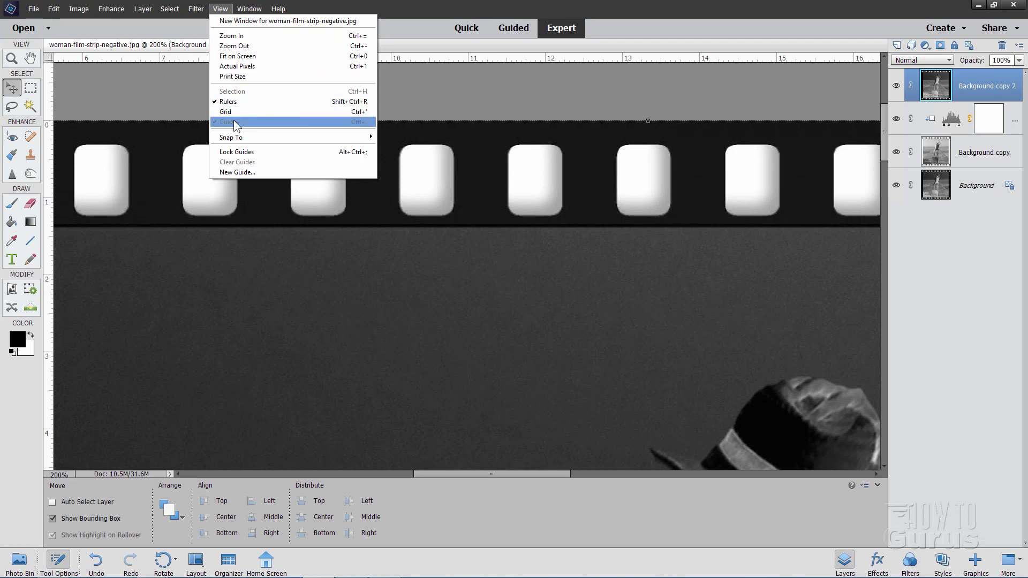
mouse_move(251, 135)
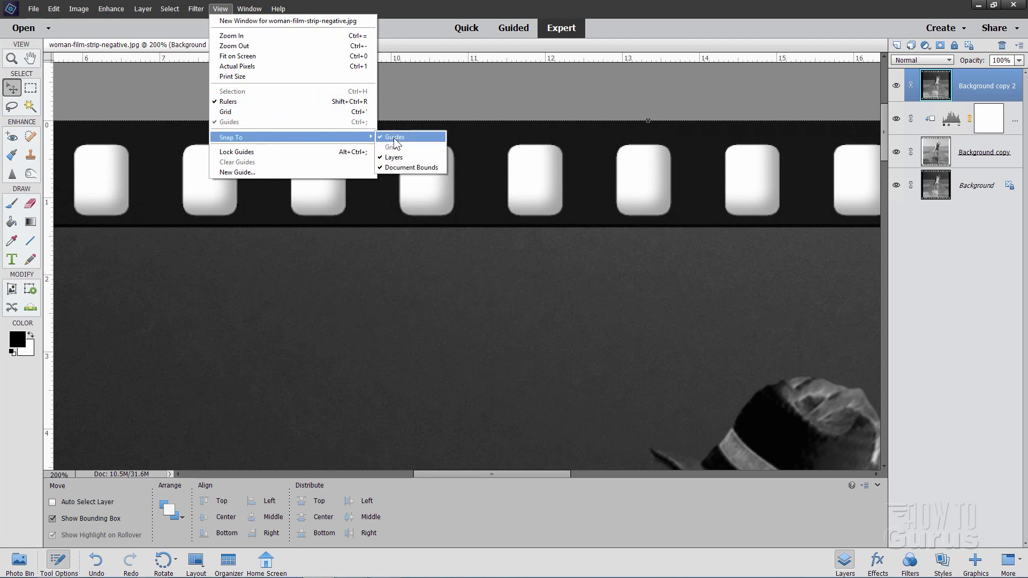
click(484, 101)
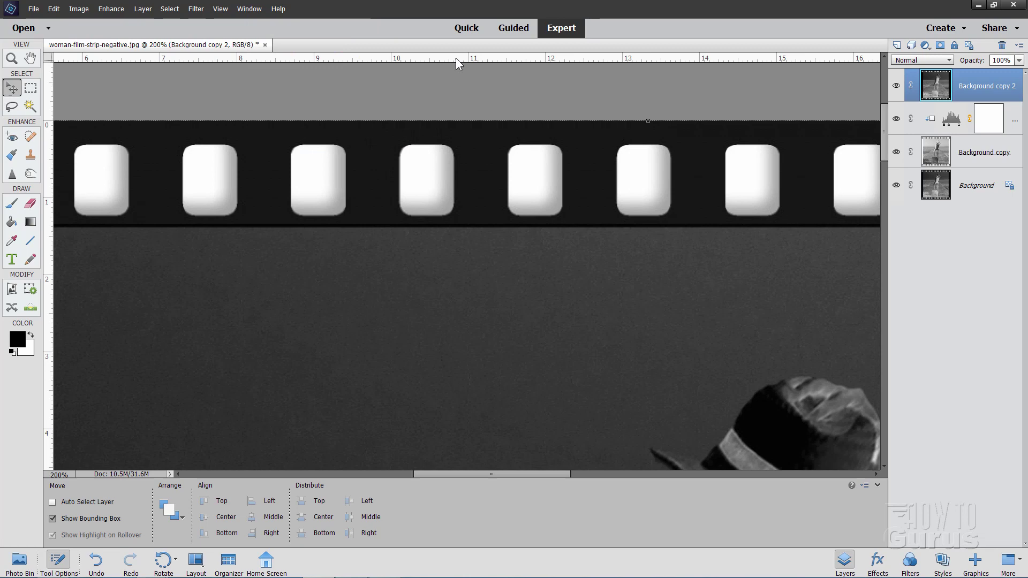
Step: Drag two horizontal and two vertical guides to the photo area's edges, then fit the image on screen
drag(444, 56, 480, 227)
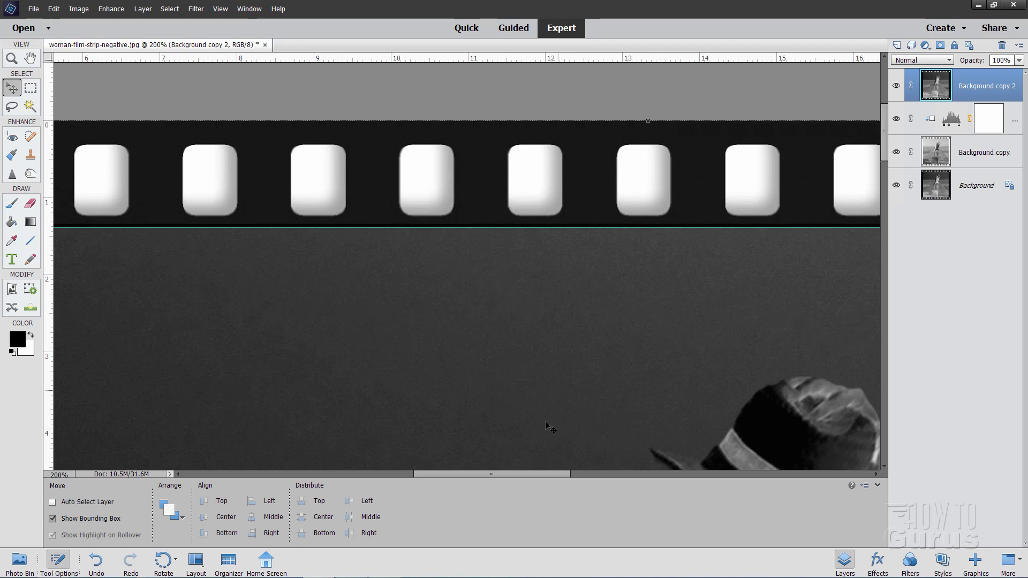
drag(534, 475, 742, 497)
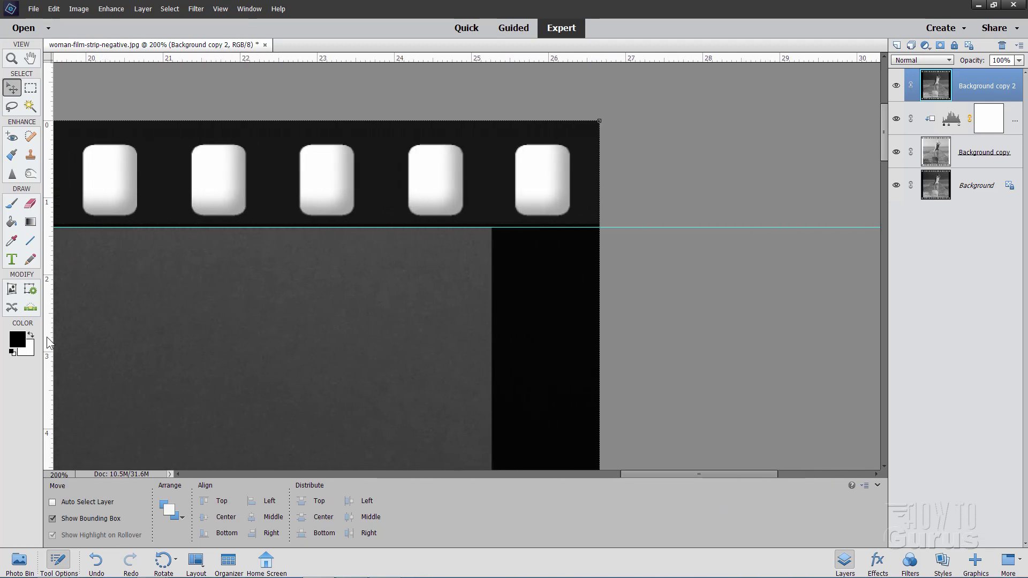
drag(48, 343, 491, 382)
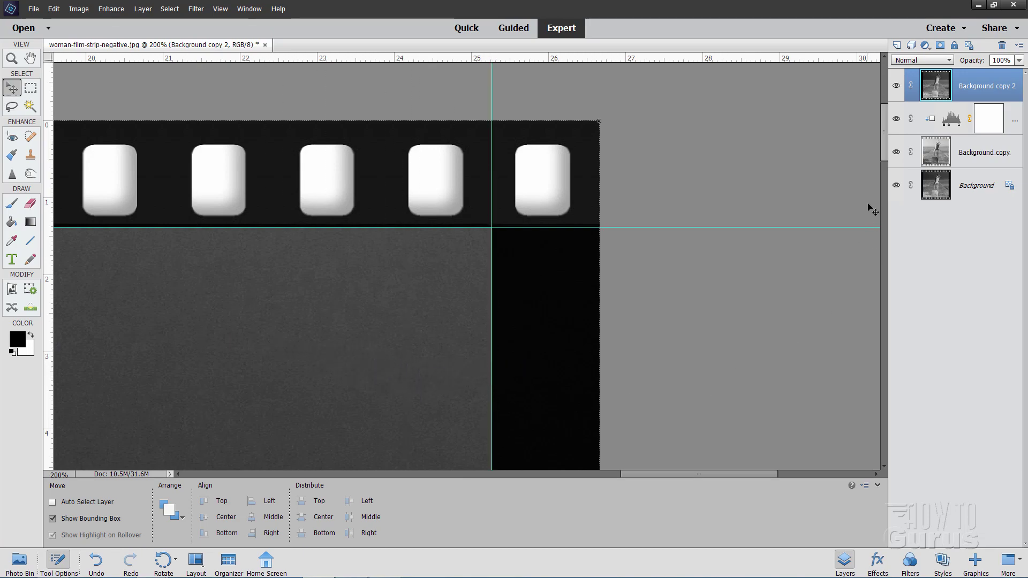
drag(884, 138, 910, 409)
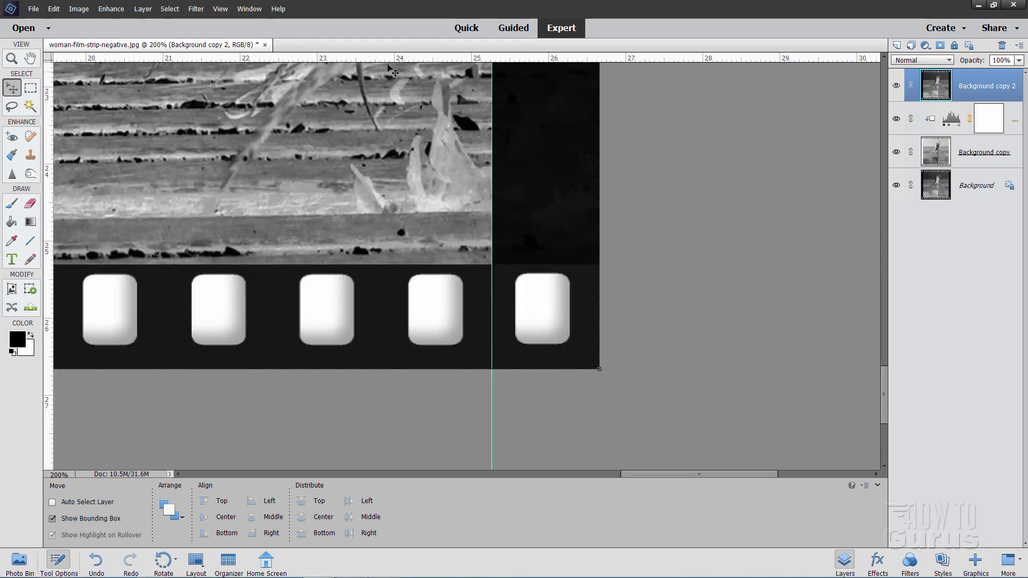
drag(392, 56, 383, 265)
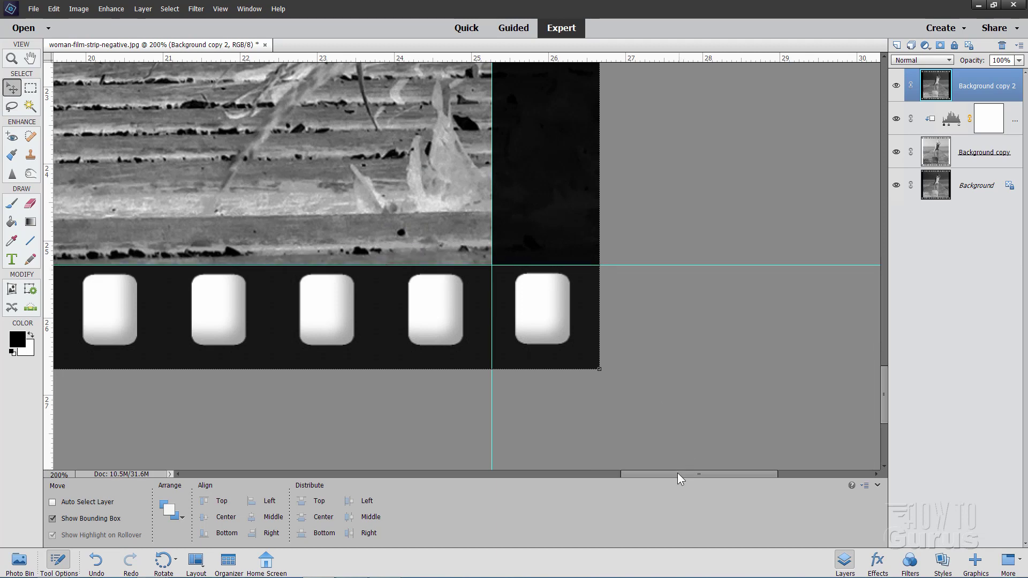
drag(677, 473, 345, 491)
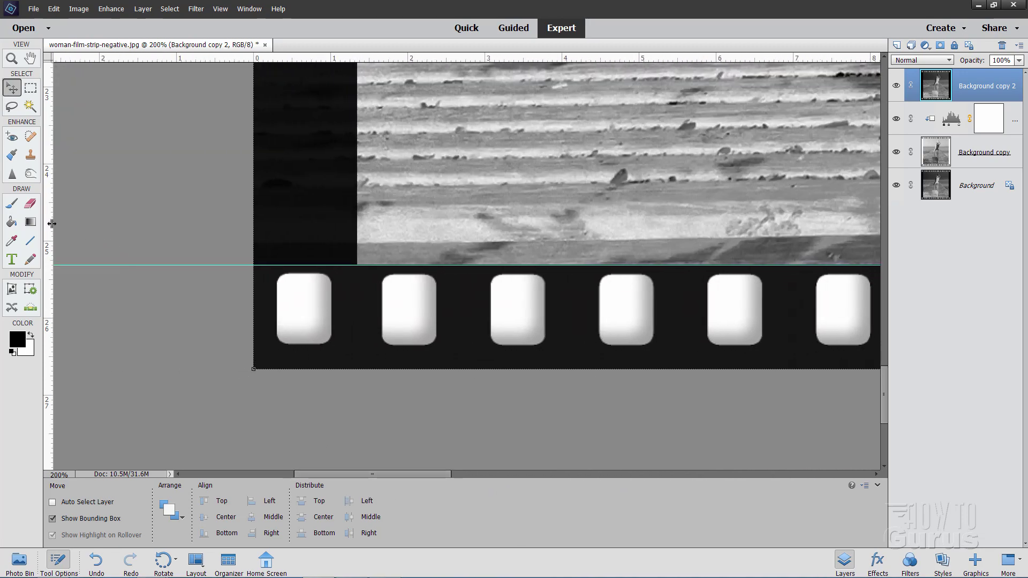
drag(52, 223, 357, 271)
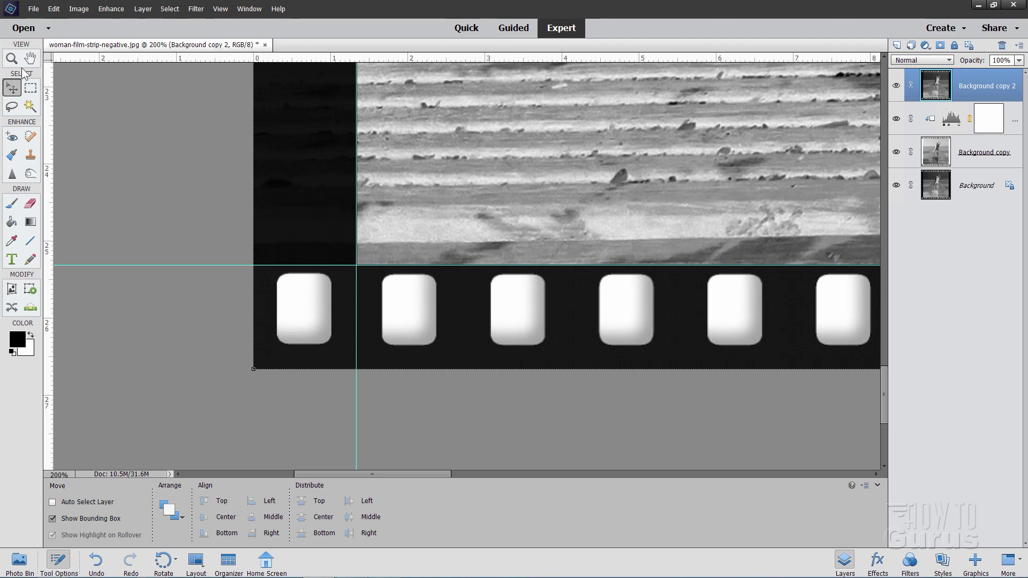
click(21, 67)
click(286, 502)
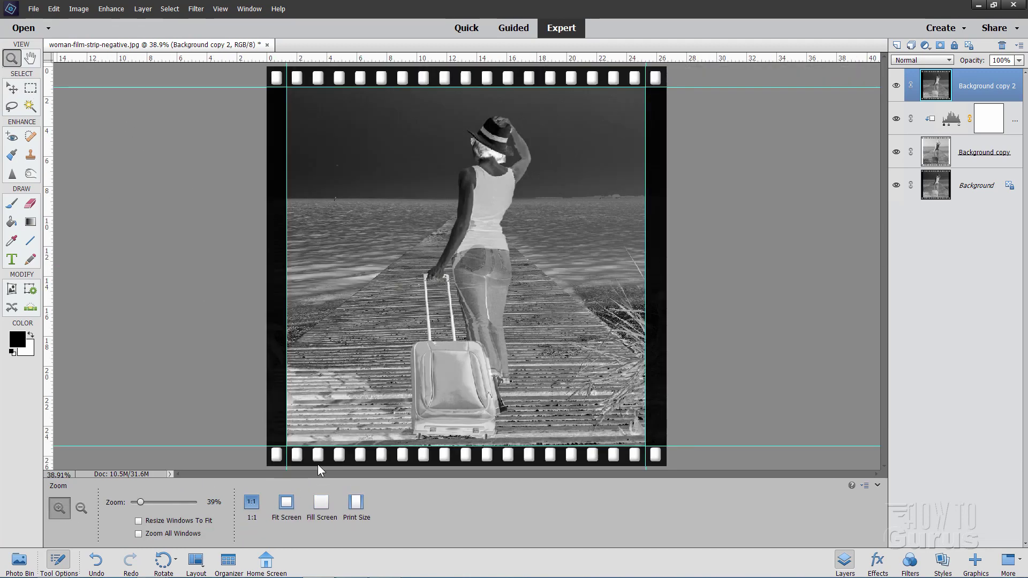
Step: Drag a Rectangular Marquee from the top-left guide intersection to the bottom-right one
click(31, 87)
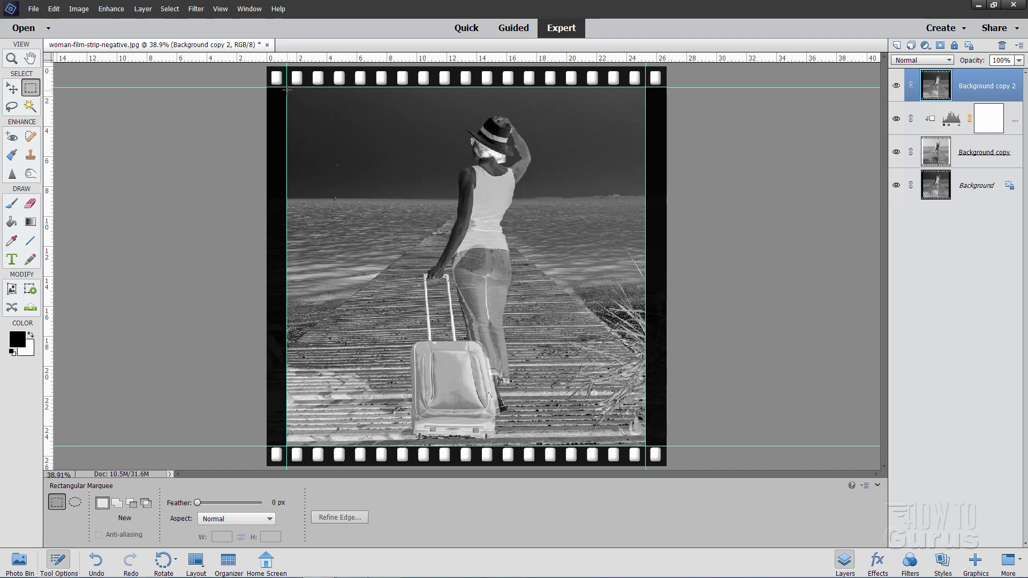
drag(296, 97, 645, 446)
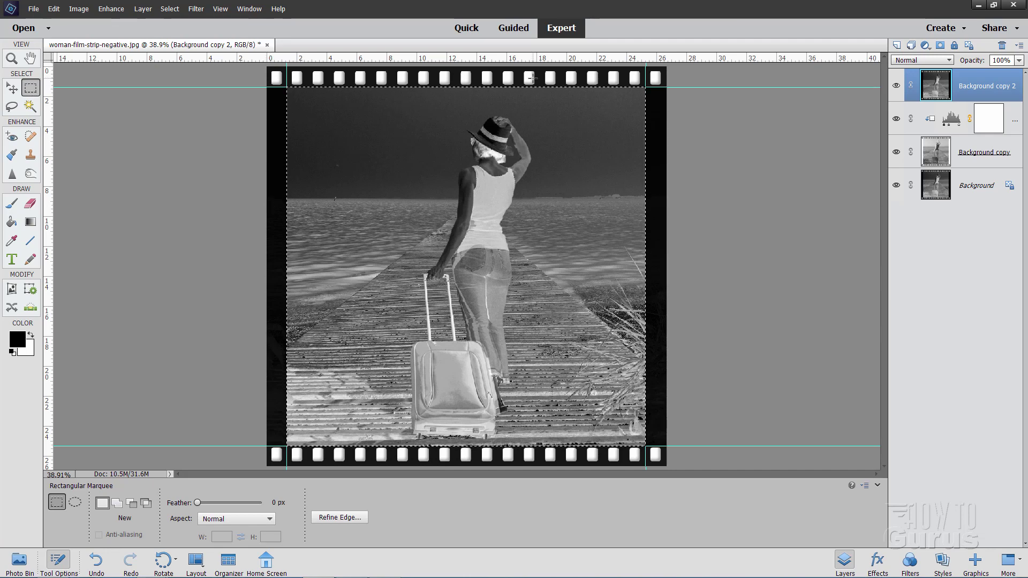
Step: Invert the selection and add a layer mask to Background copy 2, keeping only its film border
click(172, 10)
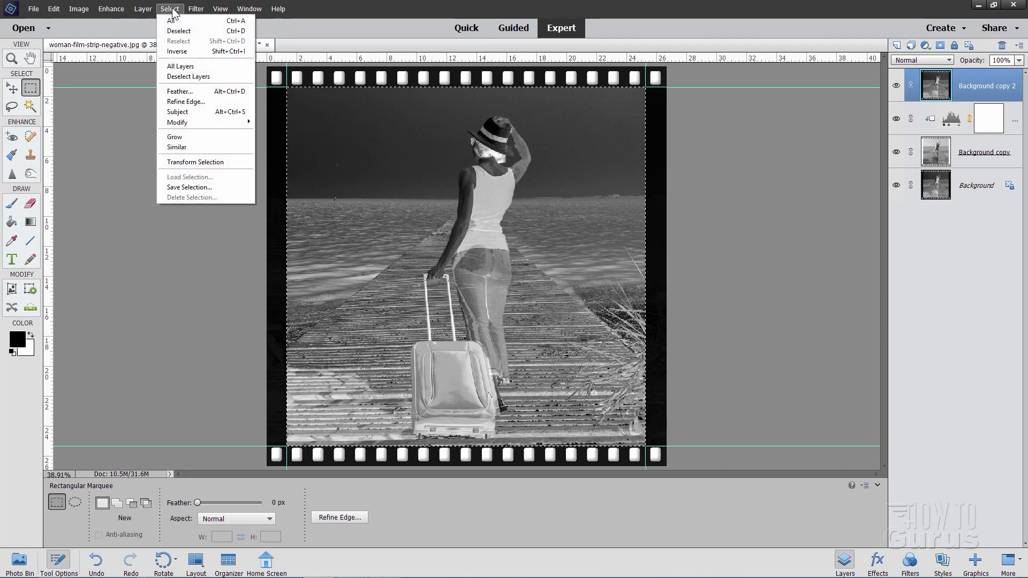
click(187, 52)
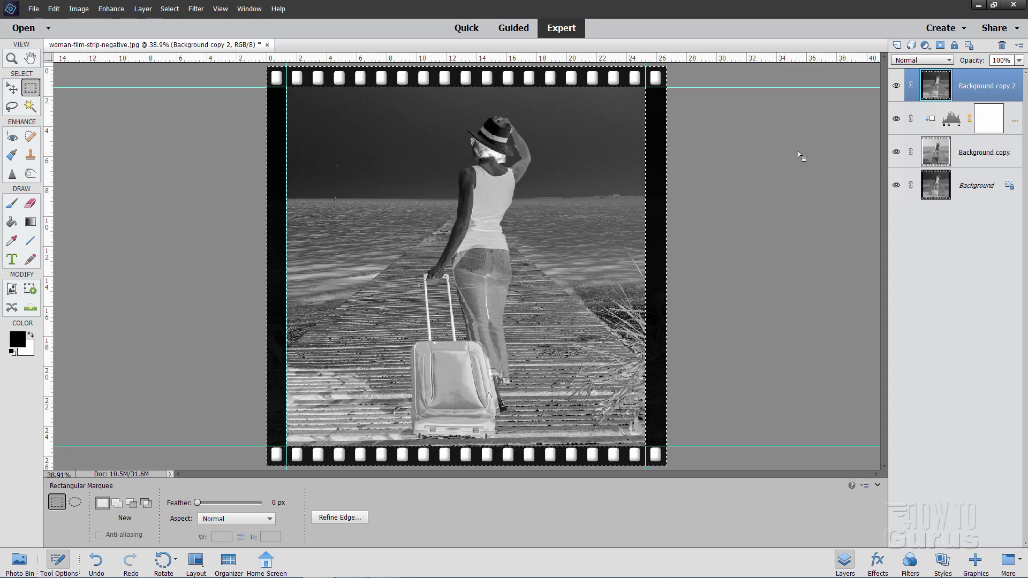
click(940, 46)
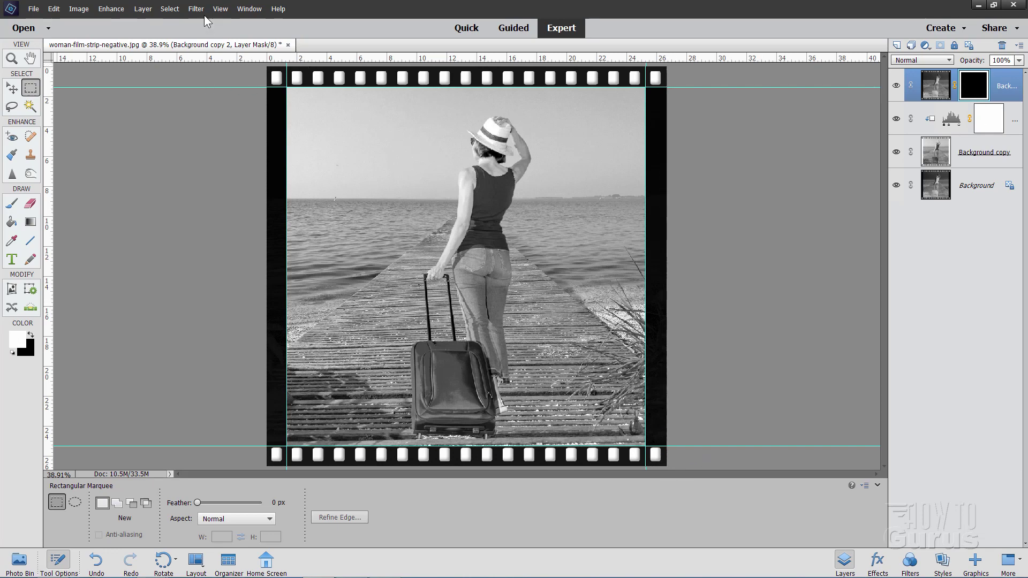
Step: Clear all guides from the image and return to the Move tool
click(222, 9)
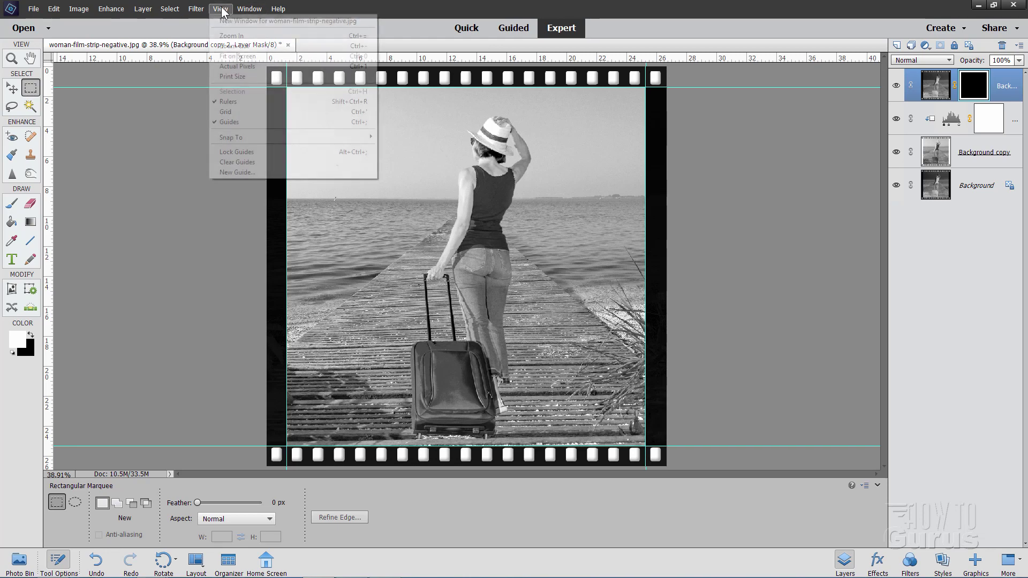
click(225, 162)
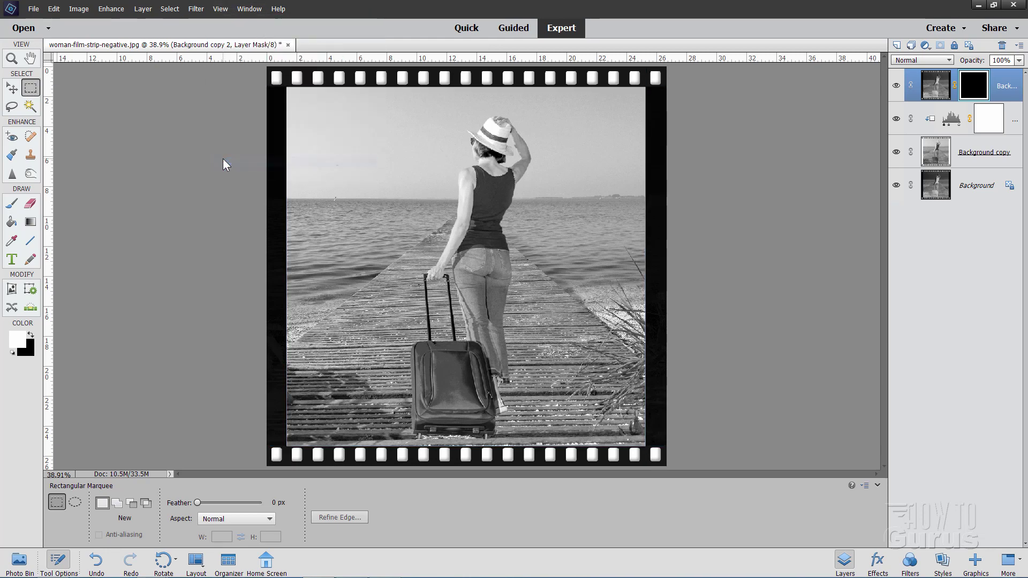
click(12, 89)
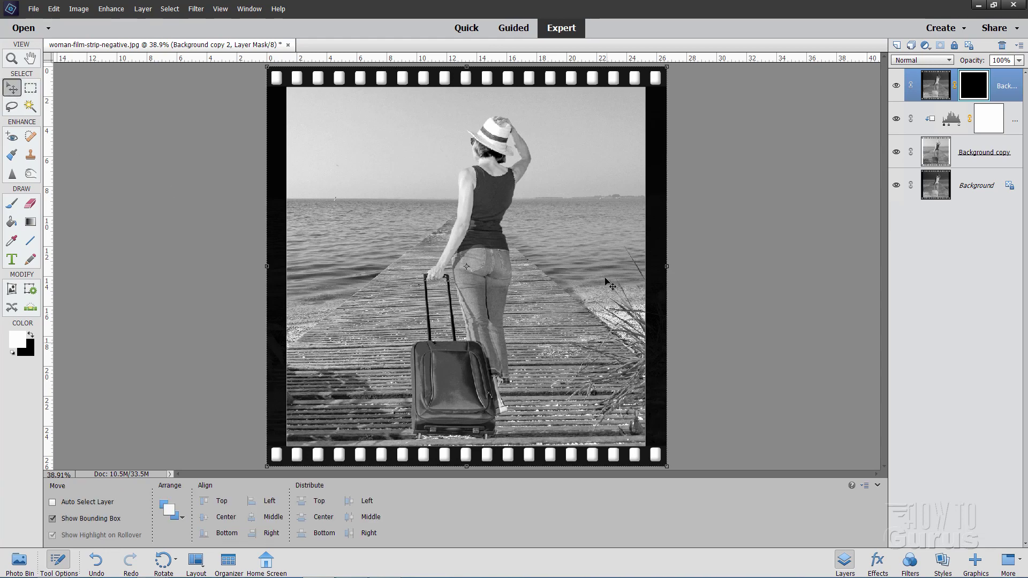